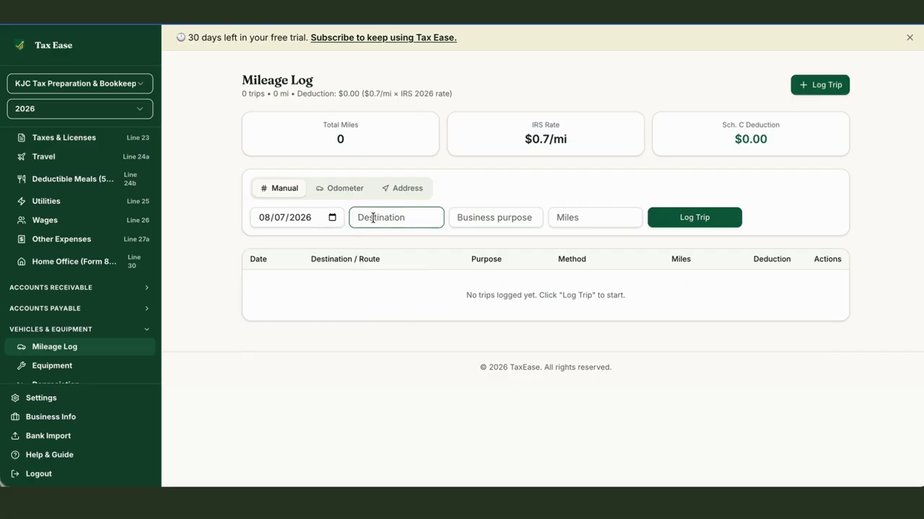
pyautogui.press('Tab')
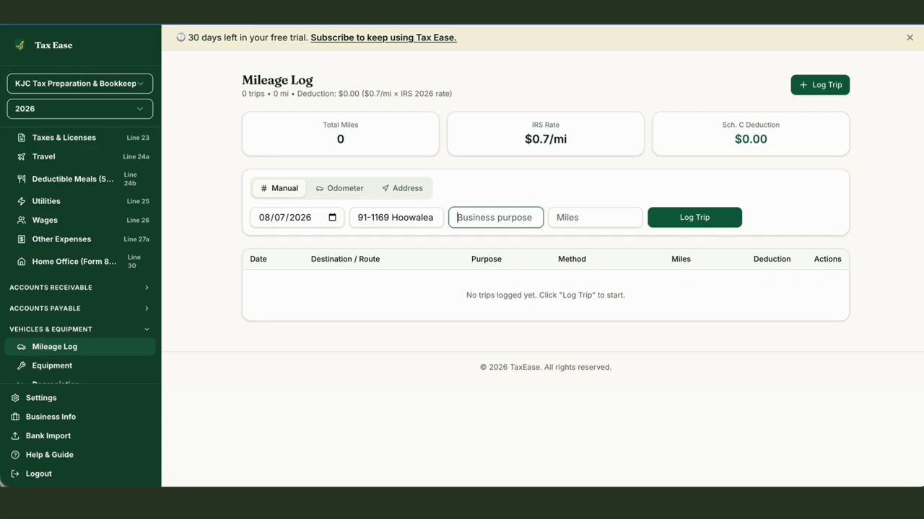
pyautogui.write('Client Dropoff')
pyautogui.press('Tab')
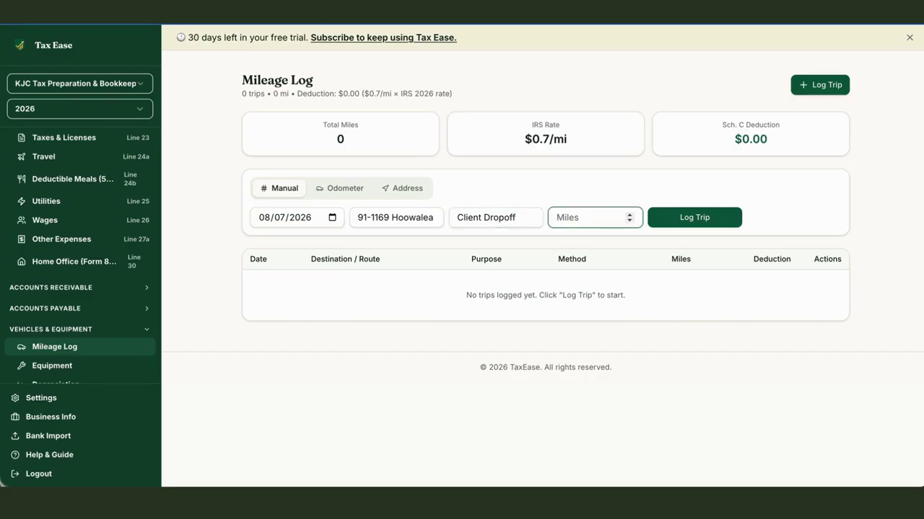
pyautogui.write('10')
pyautogui.click(686, 220)
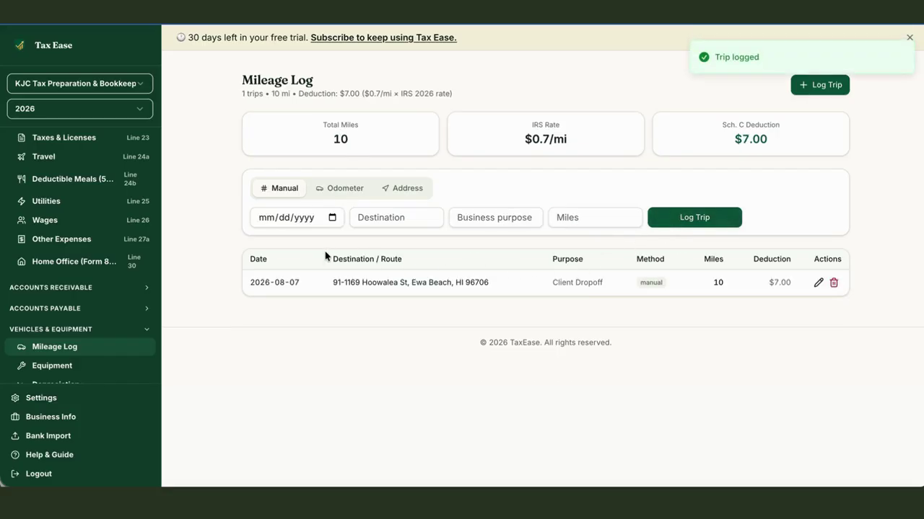
pyautogui.click(326, 189)
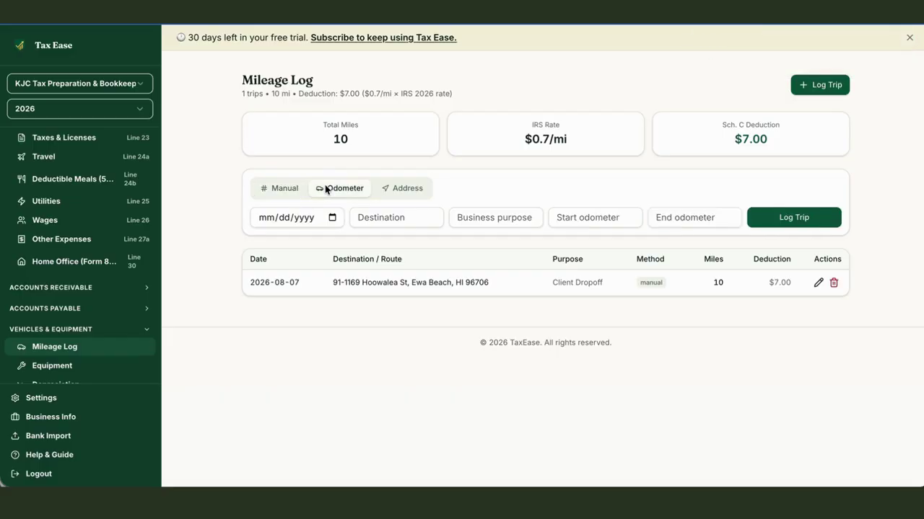
pyautogui.click(332, 218)
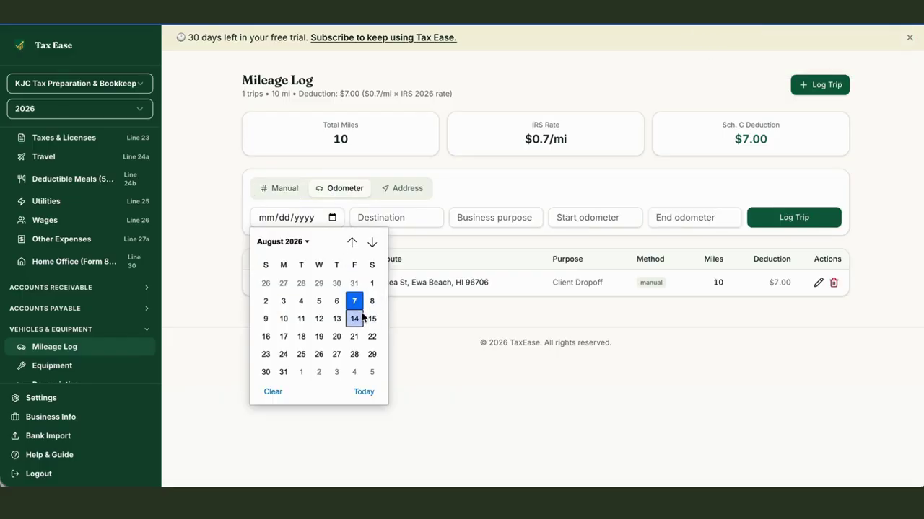
pyautogui.click(355, 302)
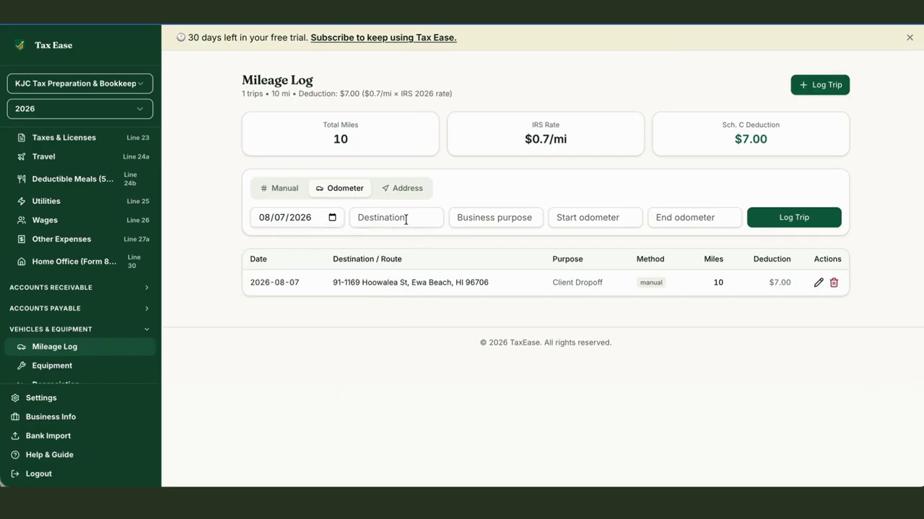
pyautogui.click(406, 219)
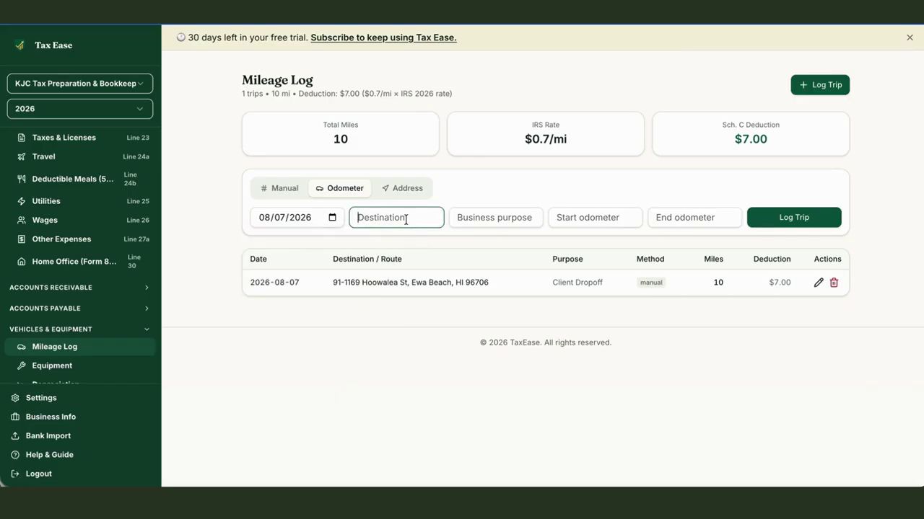
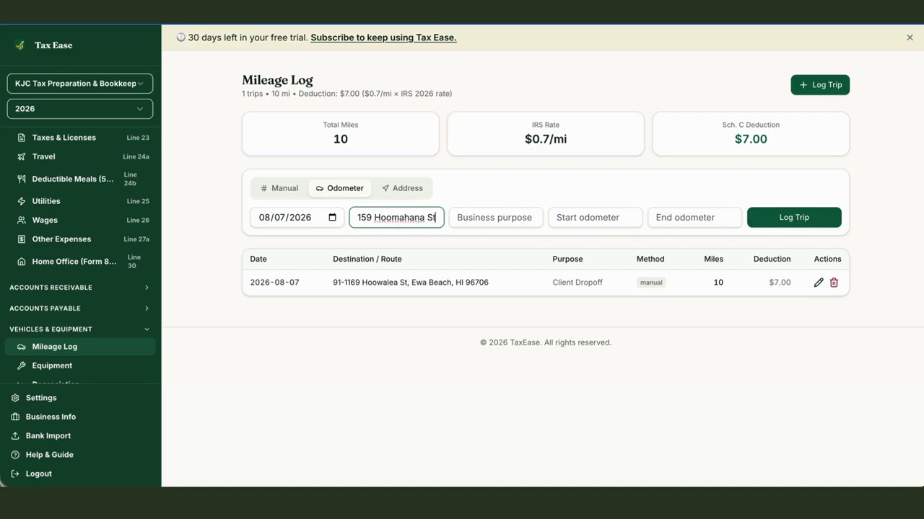
# - Set purpose Client Dropoff and odometer 40000 to 40005, then log the 5-mile trip
pyautogui.press('Tab')
pyautogui.write('C')
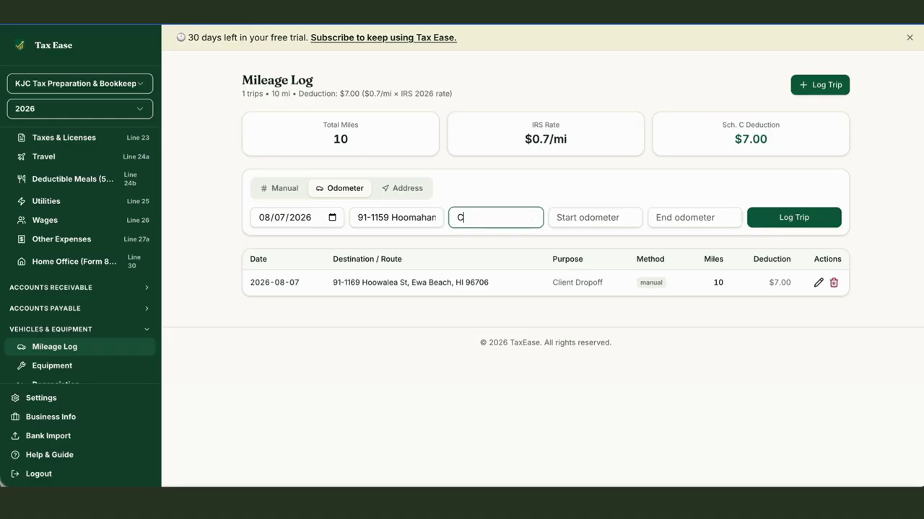
pyautogui.write('lient Dropor')
pyautogui.write('ff')
pyautogui.click(568, 215)
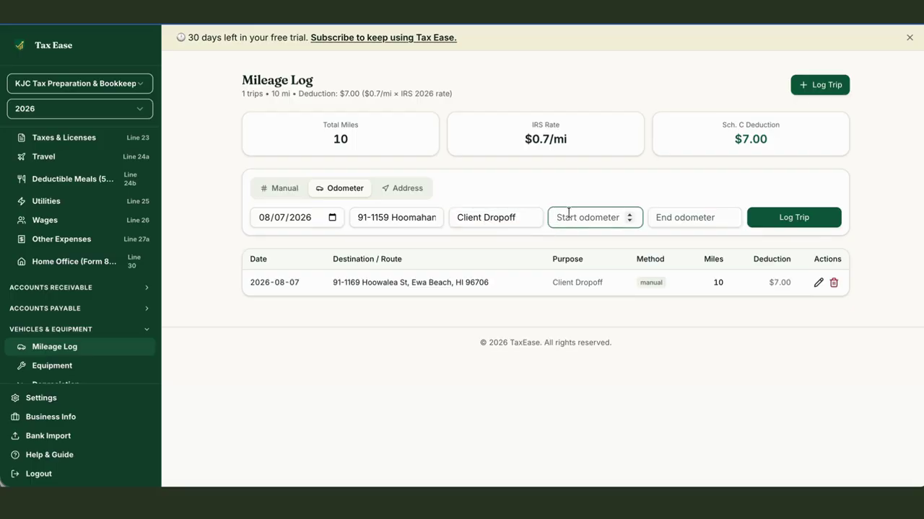
pyautogui.write('40000')
pyautogui.press('Tab')
pyautogui.write('400')
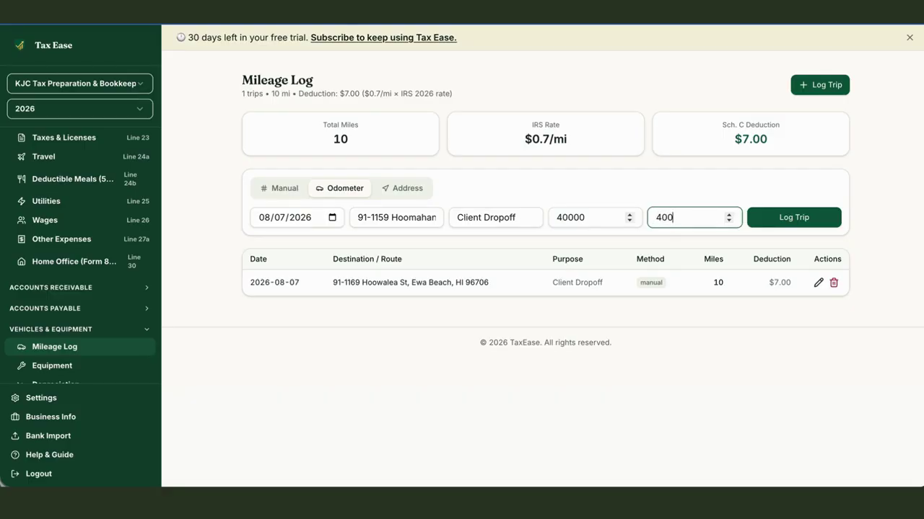
pyautogui.write('05')
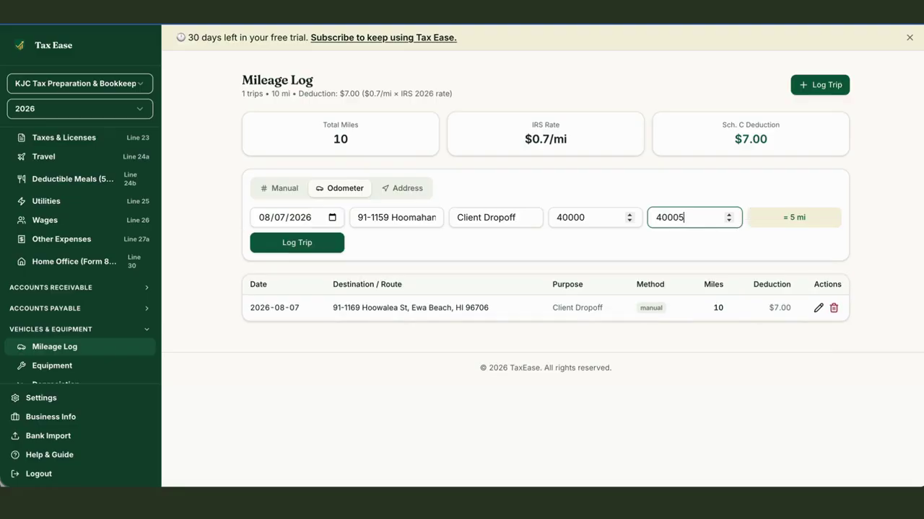
pyautogui.click(311, 244)
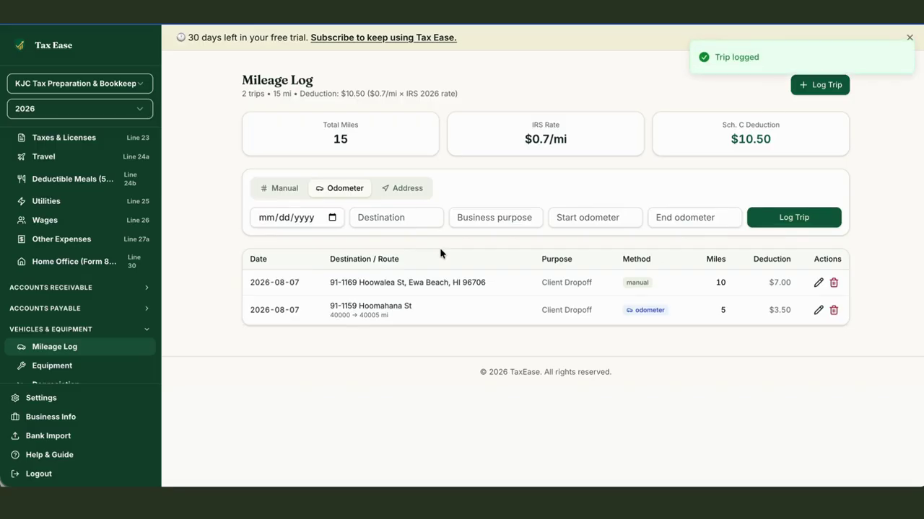
# - Start an address-based trip dated 08/07/2026
pyautogui.click(404, 190)
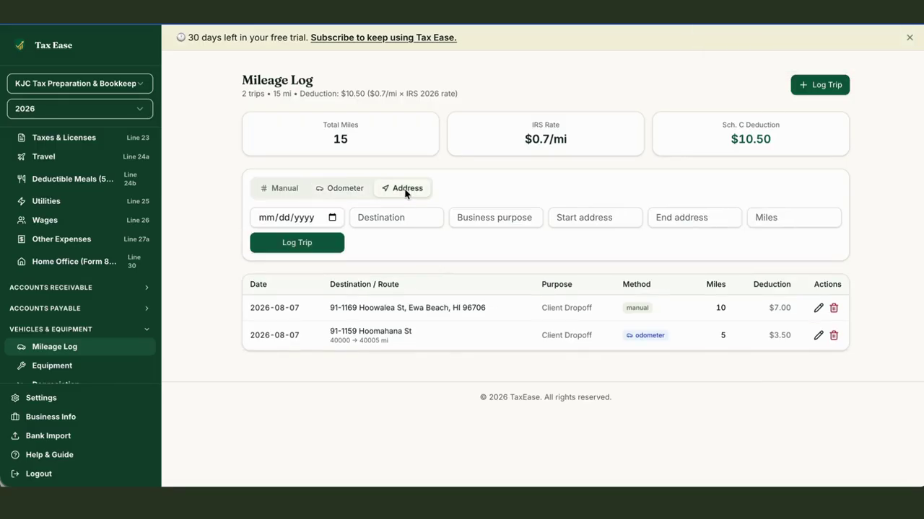
pyautogui.click(300, 218)
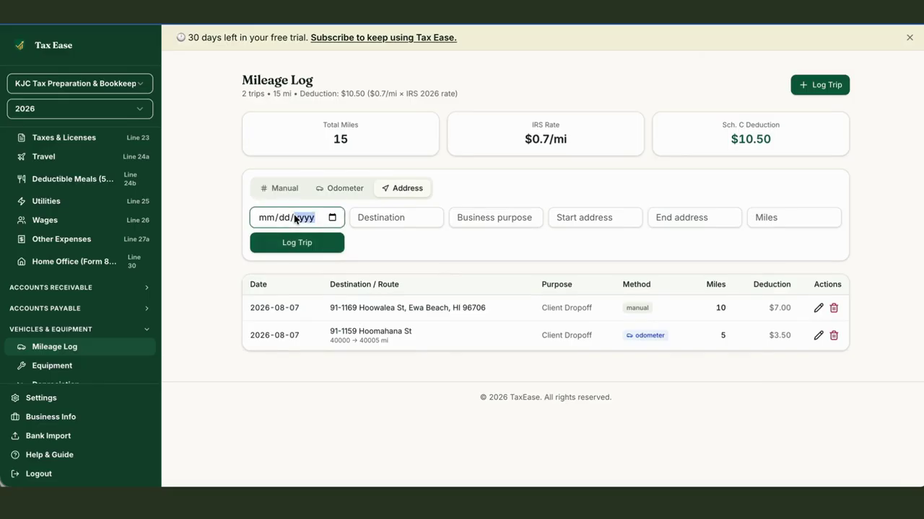
pyautogui.click(332, 217)
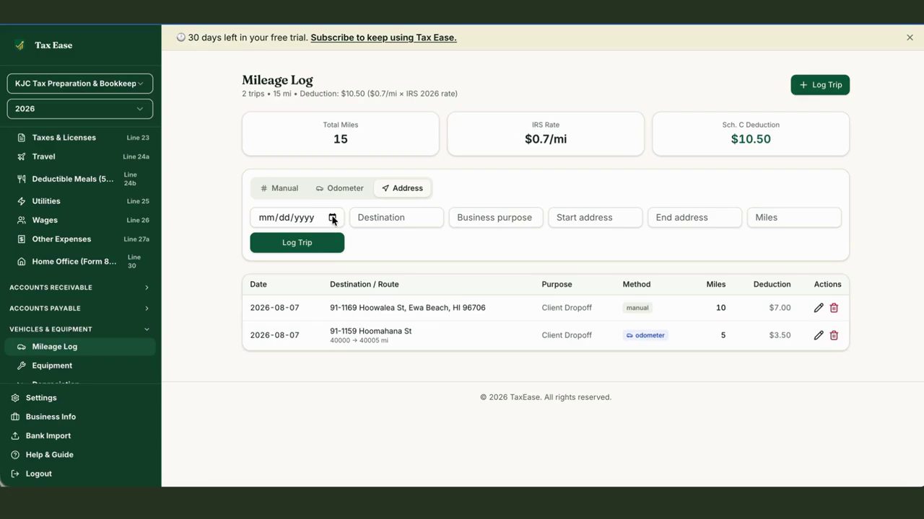
pyautogui.click(274, 220)
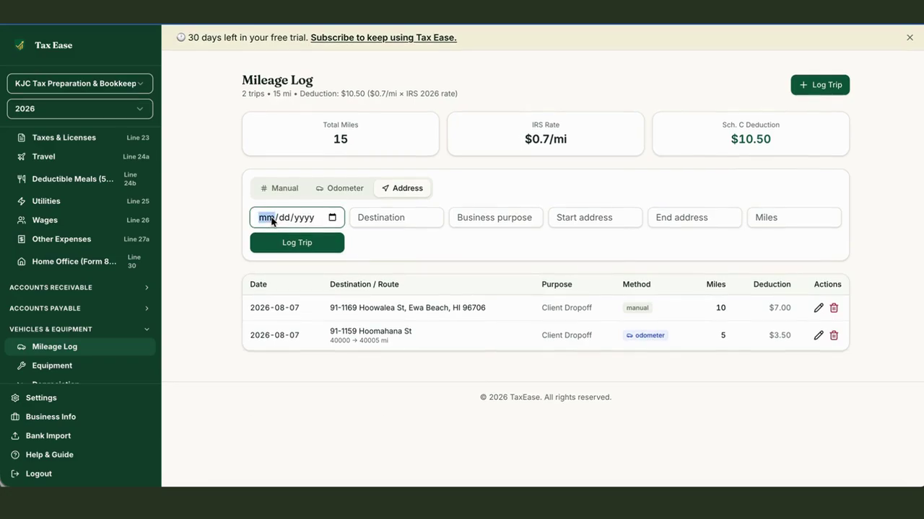
pyautogui.write('0807206')
pyautogui.press('BackSpace')
pyautogui.write('26')
pyautogui.press('BackSpace')
pyautogui.write('07/2026')
pyautogui.press('Tab')
pyautogui.press('Tab')
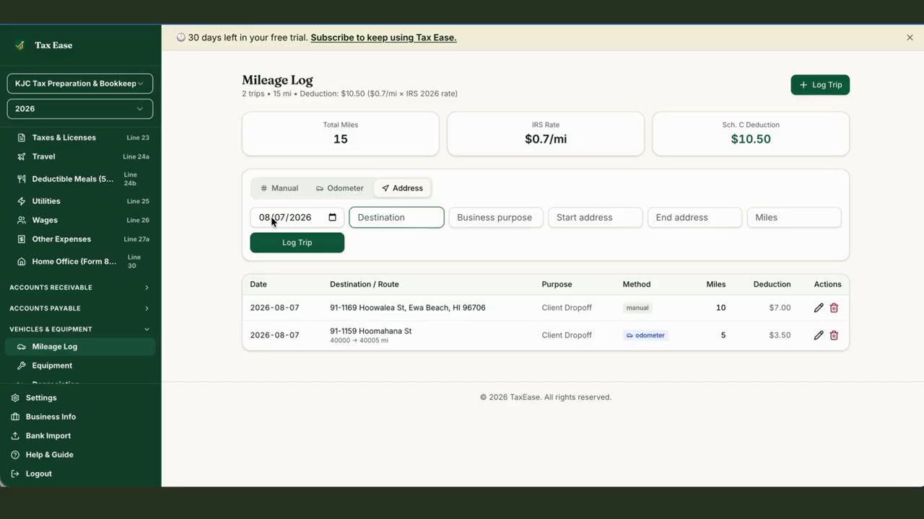
pyautogui.press('Tab')
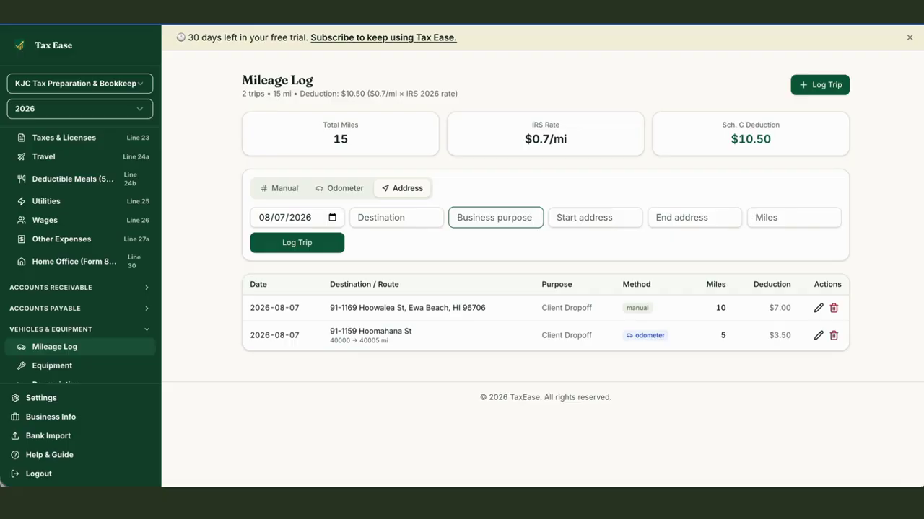
pyautogui.write('Client Dropoff')
pyautogui.press('Tab')
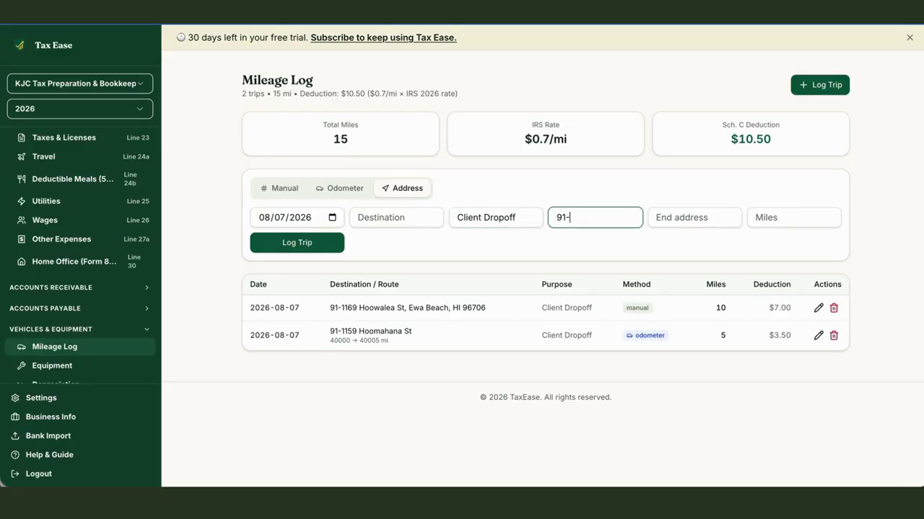
pyautogui.press('Tab')
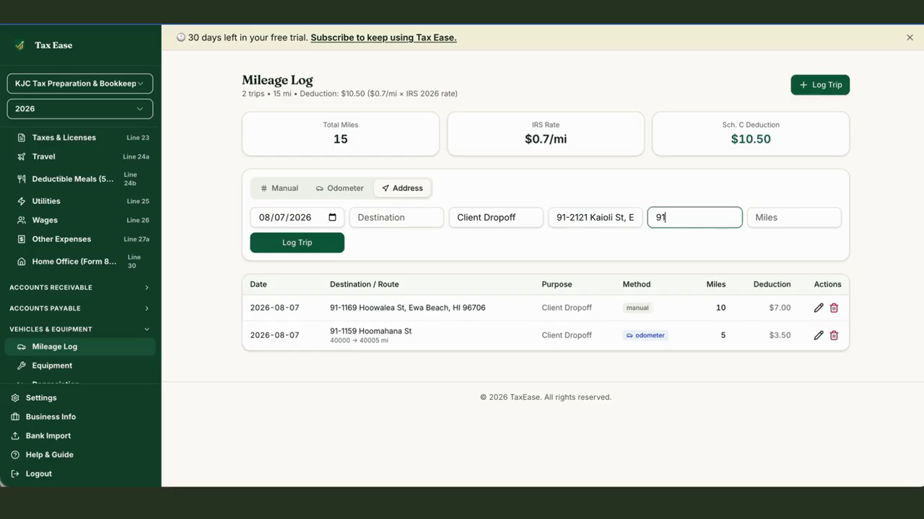
# - Set the Kaioli St to Hoowalea St trip to 6 miles and log it
pyautogui.click(758, 217)
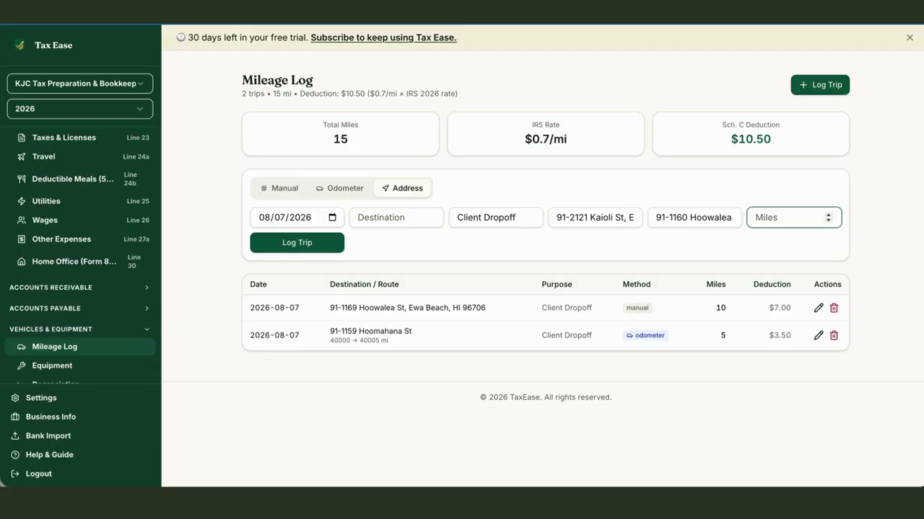
pyautogui.click(583, 218)
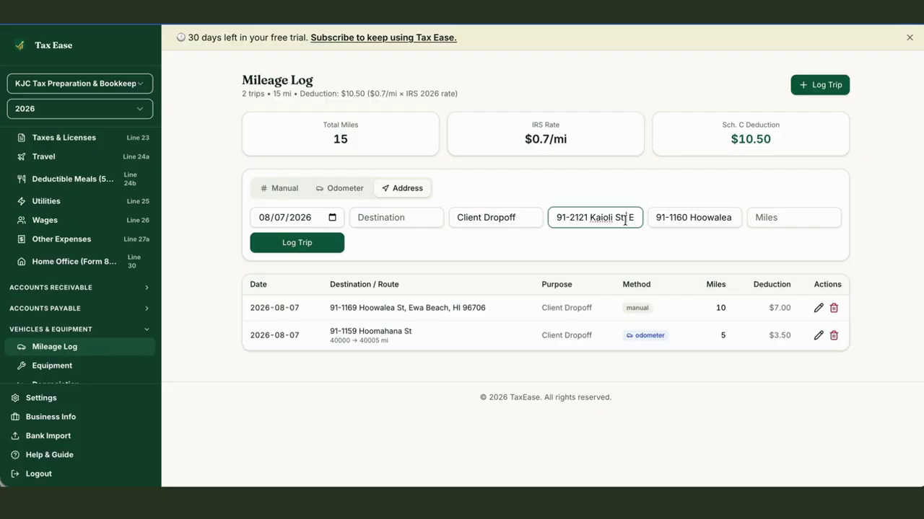
pyautogui.click(659, 218)
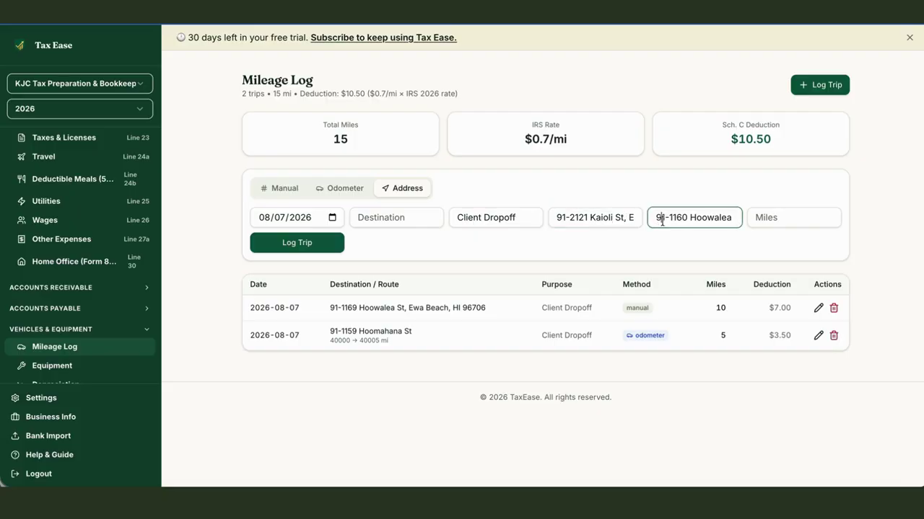
pyautogui.click(786, 220)
pyautogui.write('20')
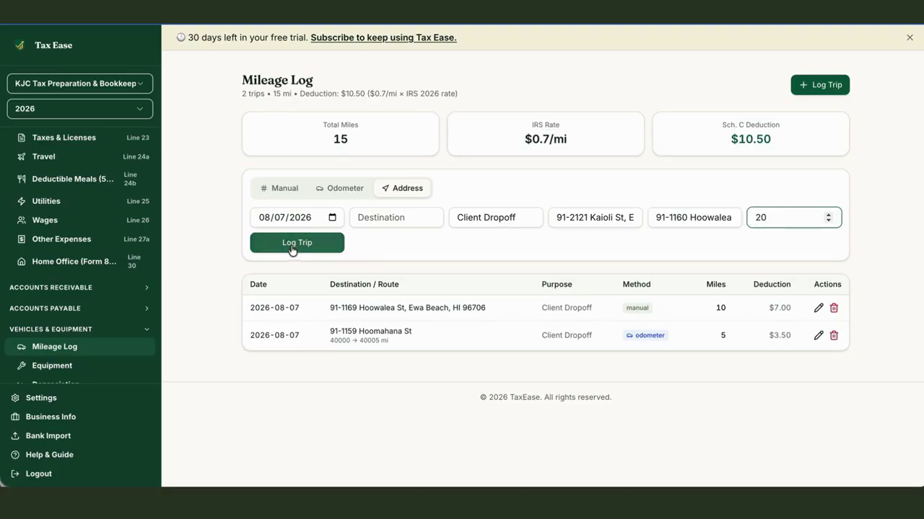
pyautogui.press('BackSpace')
pyautogui.press('BackSpace')
pyautogui.write('15')
pyautogui.press('BackSpace')
pyautogui.press('BackSpace')
pyautogui.write('6')
pyautogui.click(307, 244)
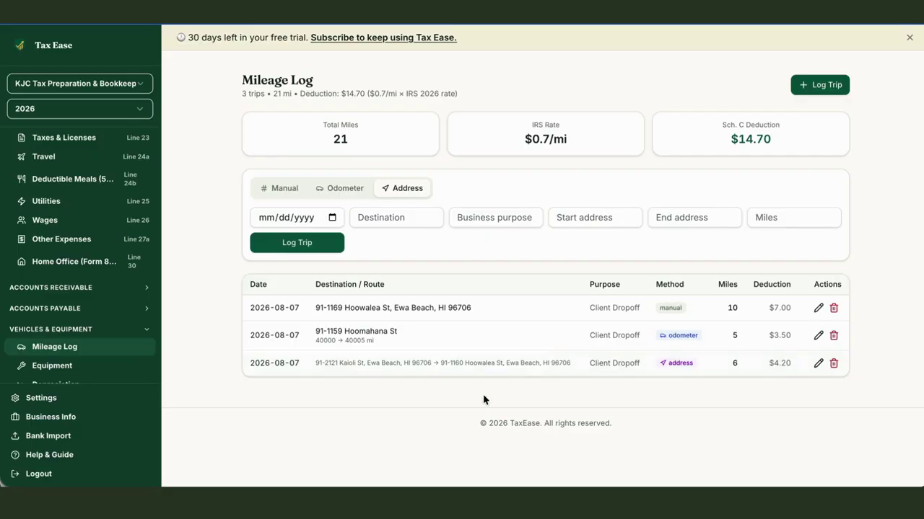
# - Start a new equipment entry with purchase date 08/01/2026
pyautogui.scroll(1, 56, 353)
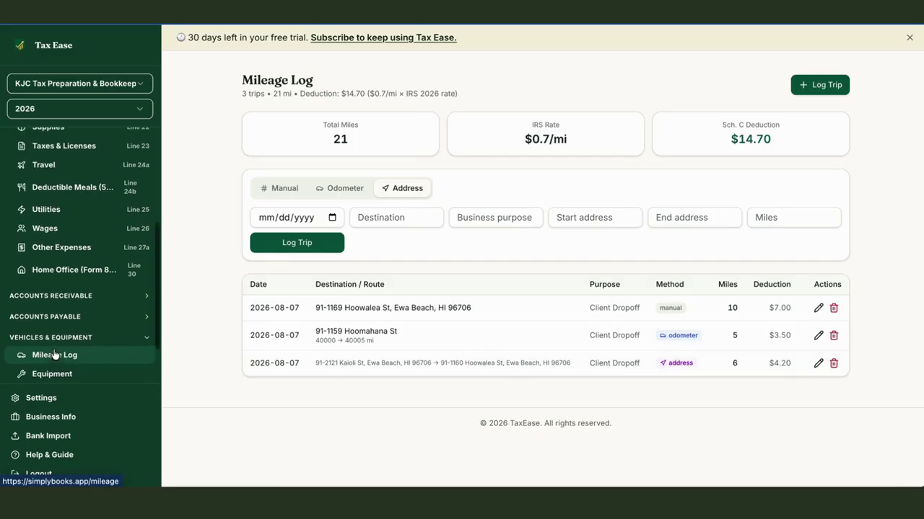
pyautogui.scroll(-2, 54, 352)
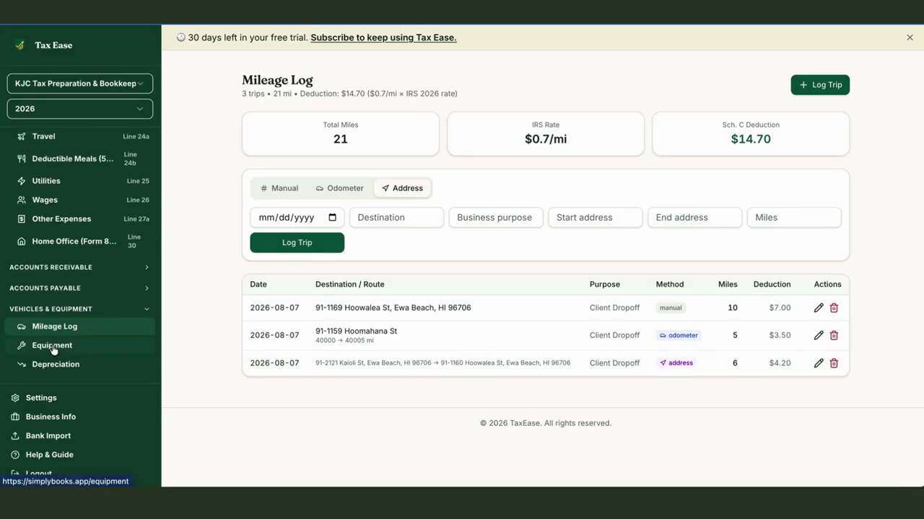
pyautogui.click(52, 346)
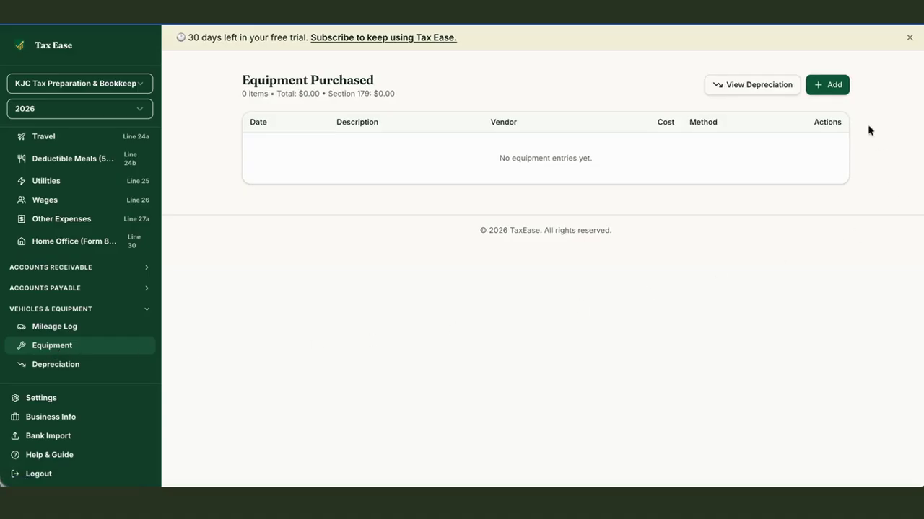
pyautogui.click(823, 84)
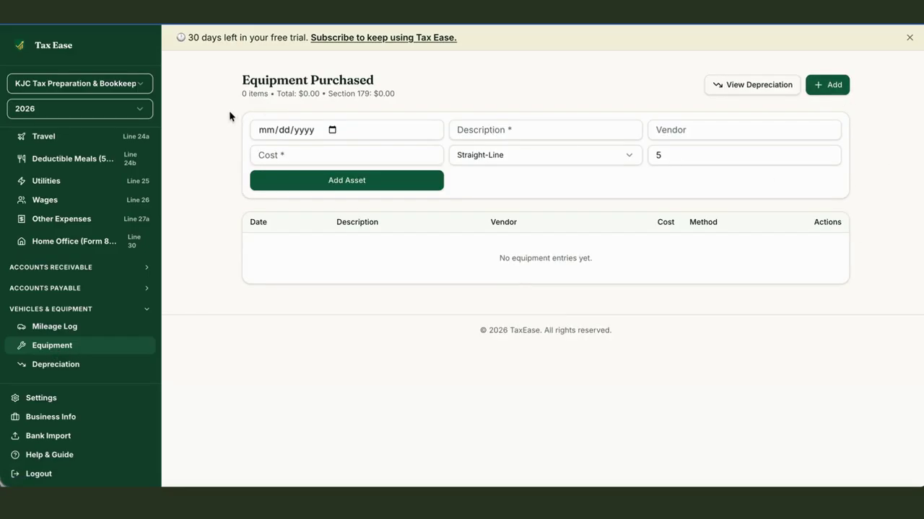
pyautogui.click(264, 130)
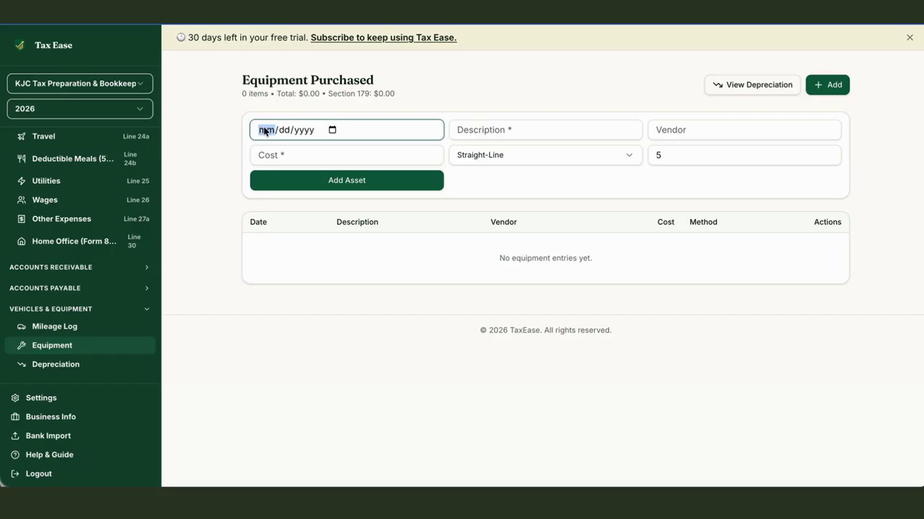
pyautogui.write('08/01/')
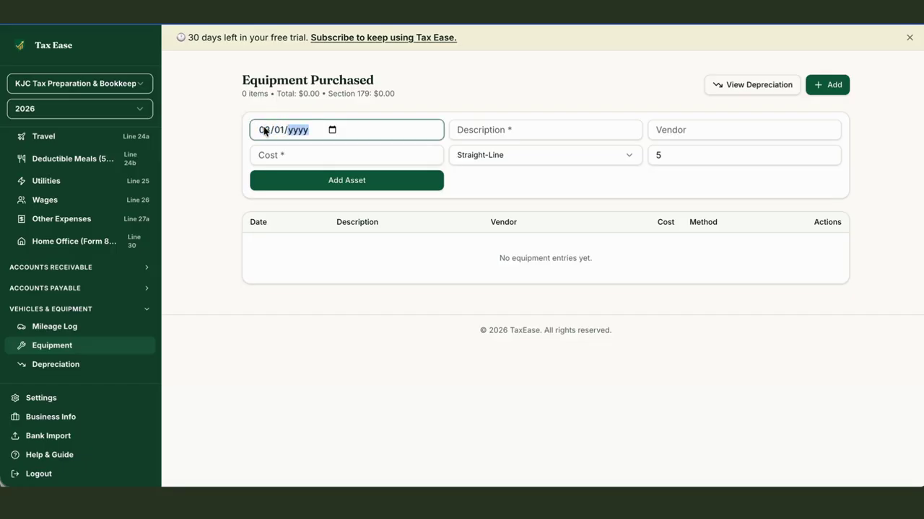
pyautogui.write('2026')
# - Add a Laptop from Best Buy costing $892.00, keeping Straight-Line over 5 years
pyautogui.click(469, 128)
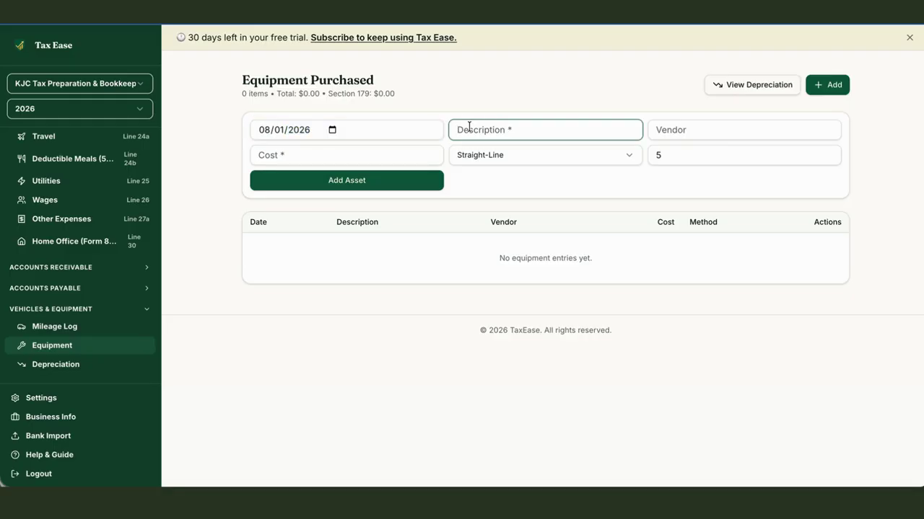
pyautogui.write('Laptop')
pyautogui.press('Tab')
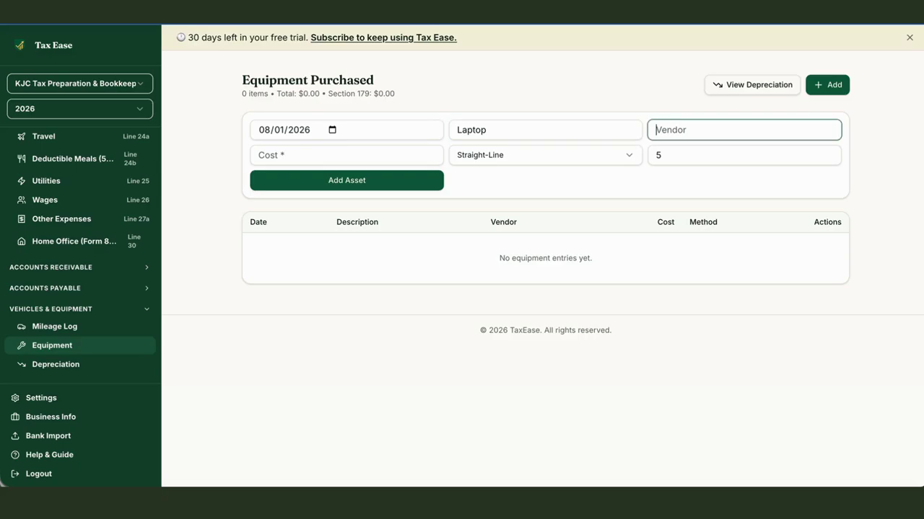
pyautogui.write('Best Buy')
pyautogui.press('Tab')
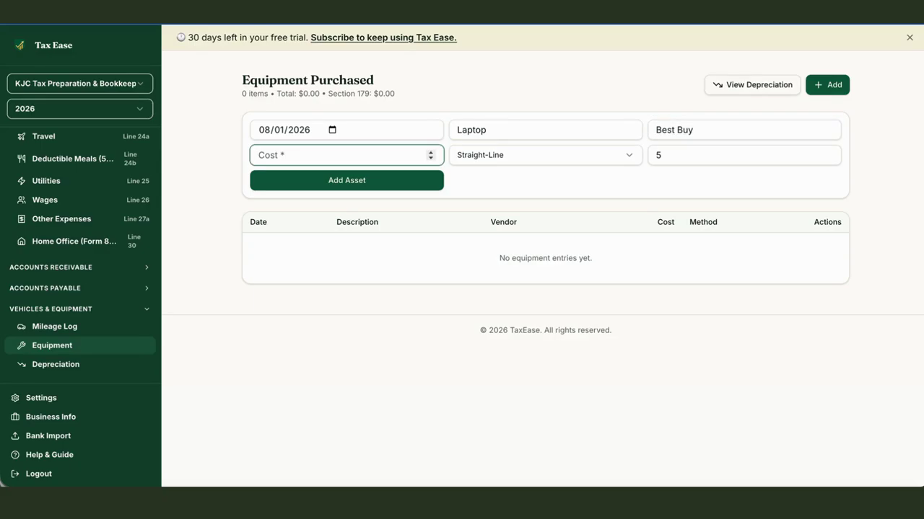
pyautogui.write('892.00')
pyautogui.press('Tab')
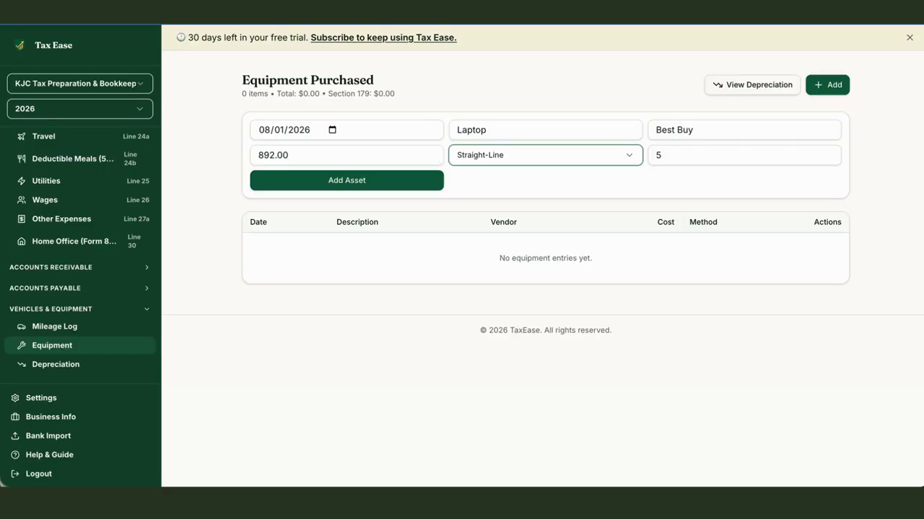
pyautogui.click(401, 186)
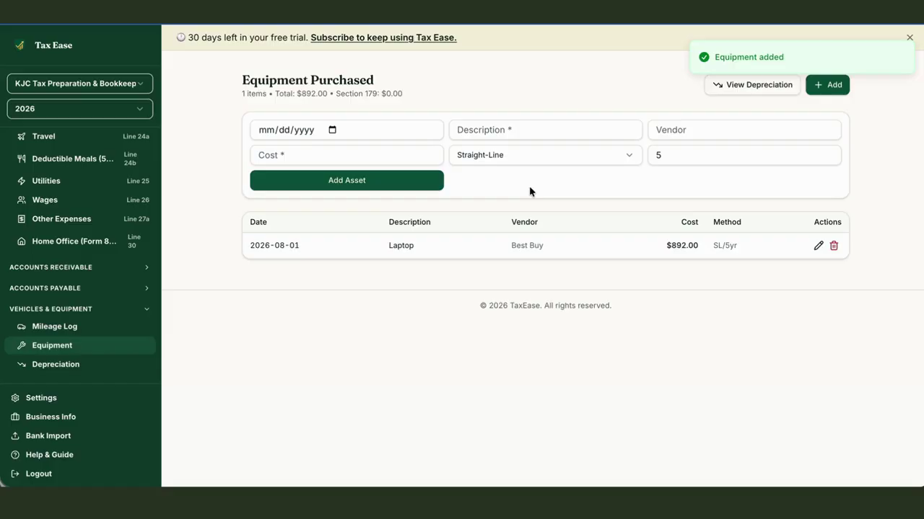
# - Review the laptop's $178.40 2026 deduction, $713.60 book value and the Profit & Loss footnote
pyautogui.click(723, 85)
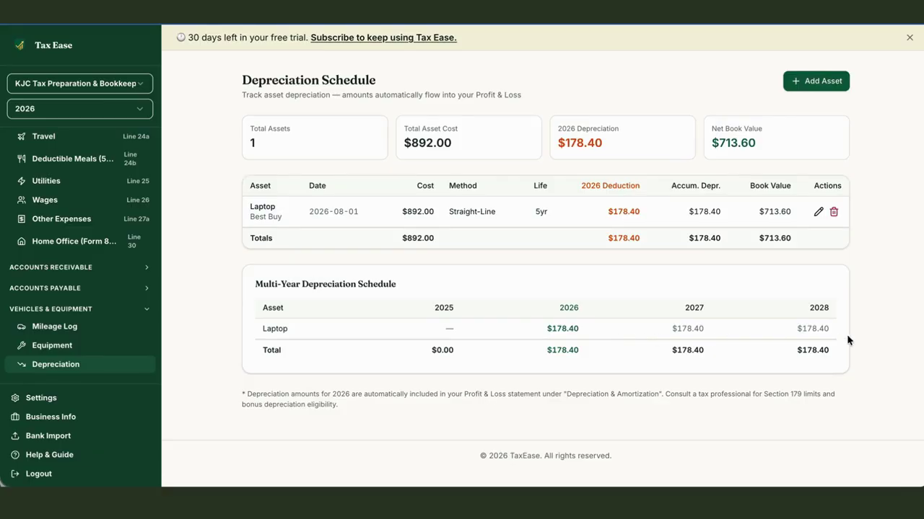
pyautogui.moveTo(239, 393); pyautogui.dragTo(347, 409)
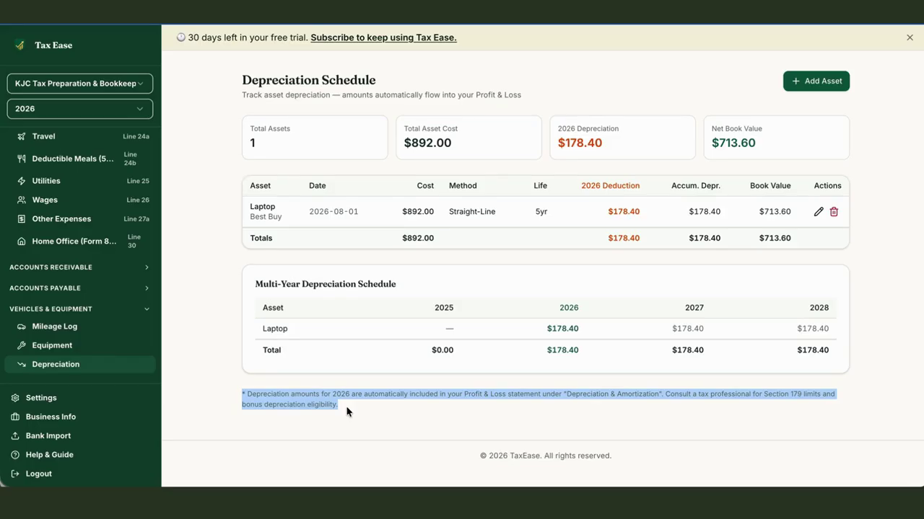
pyautogui.click(347, 411)
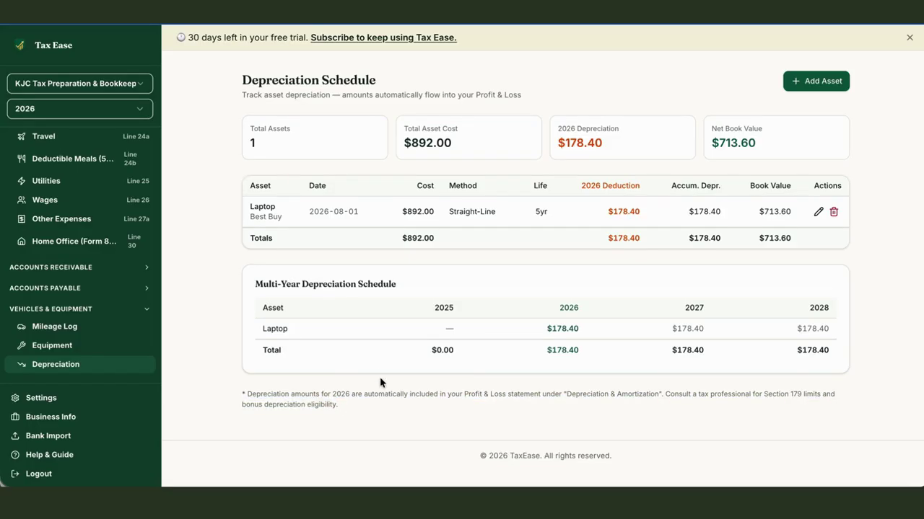
pyautogui.scroll(-1, 115, 339)
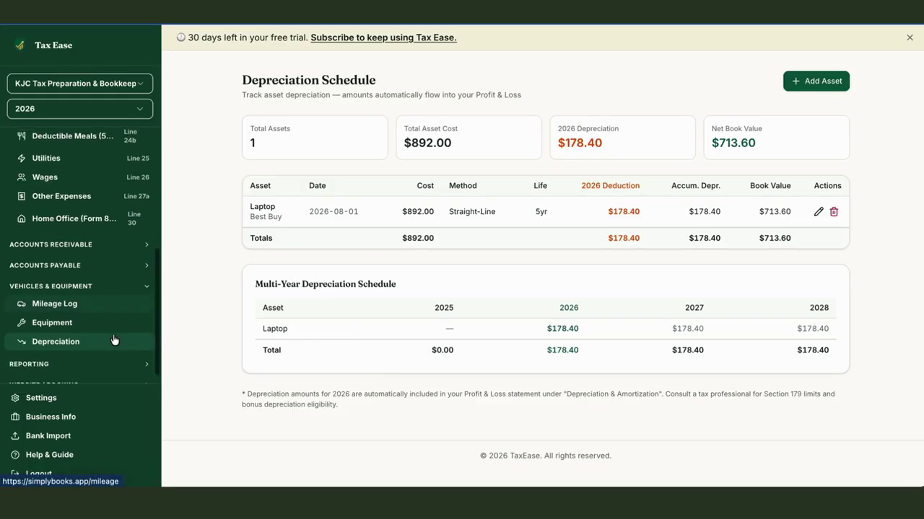
pyautogui.scroll(7, 82, 185)
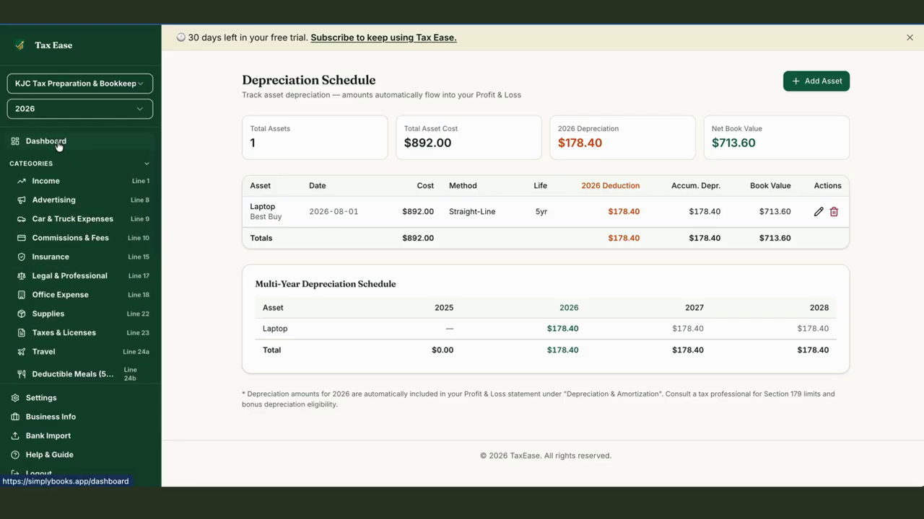
pyautogui.click(61, 143)
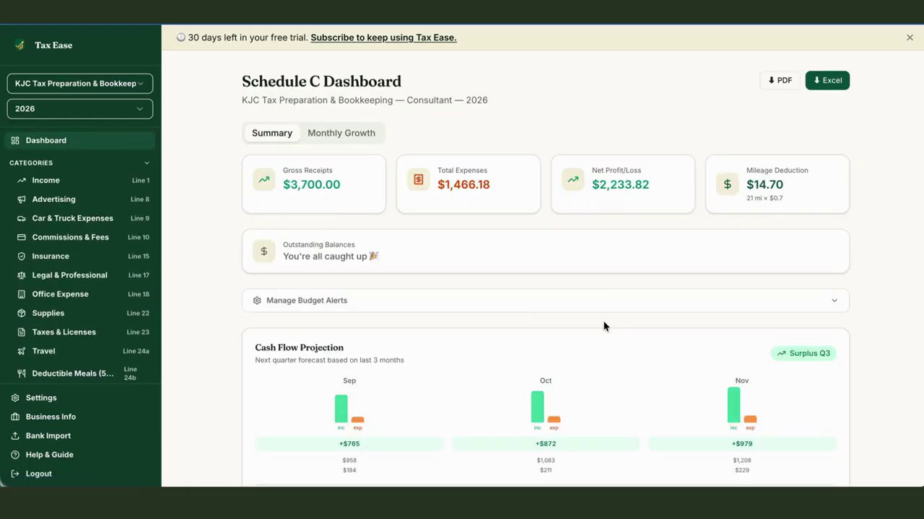
pyautogui.scroll(-6, 616, 322)
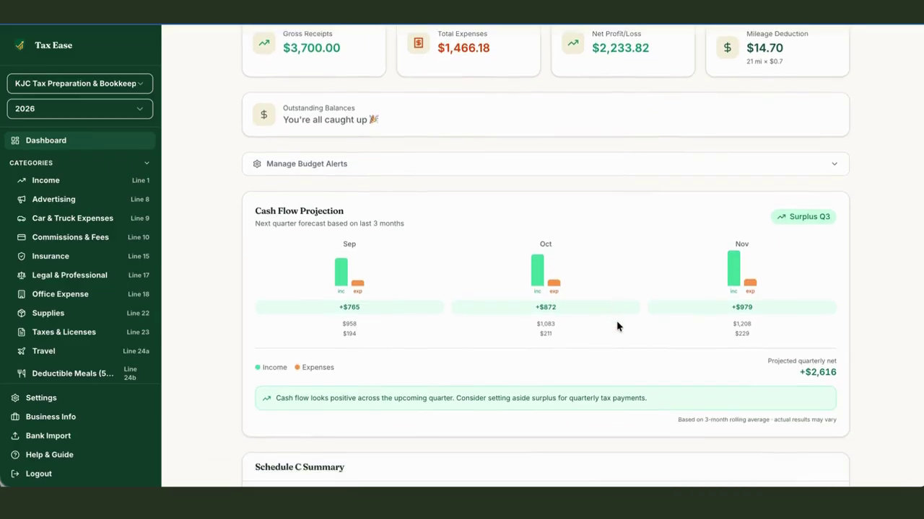
pyautogui.scroll(-1, 617, 325)
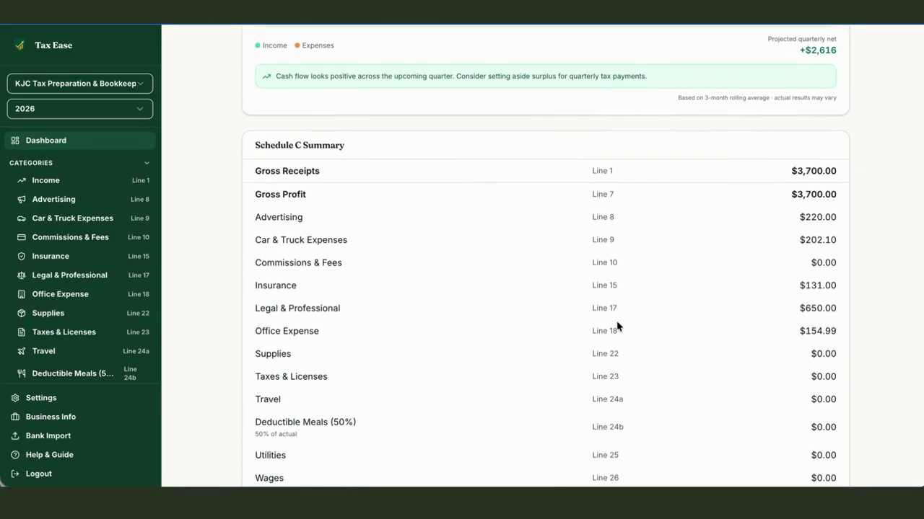
pyautogui.scroll(-3, 617, 324)
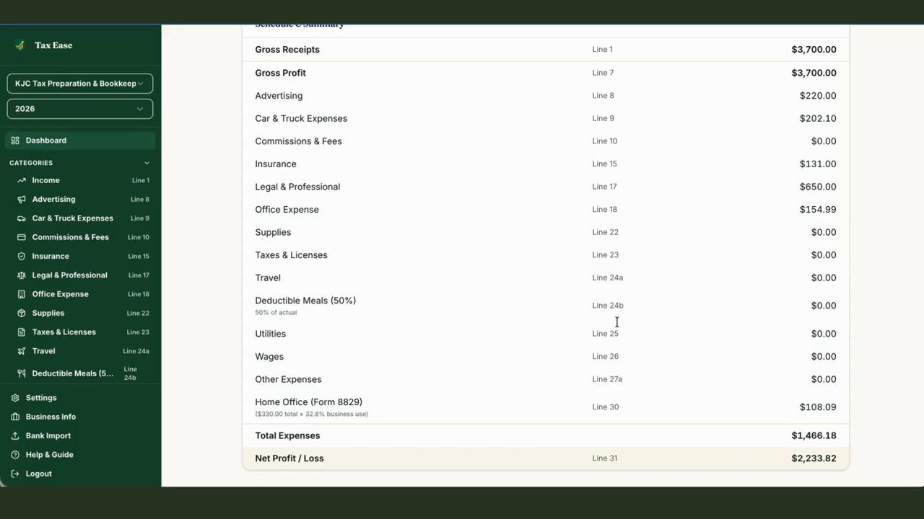
pyautogui.scroll(1, 617, 322)
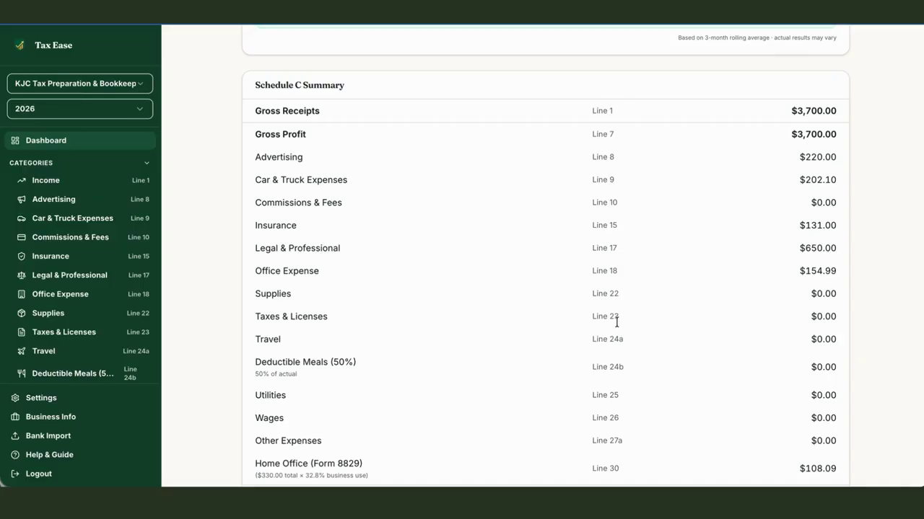
pyautogui.scroll(-2, 617, 321)
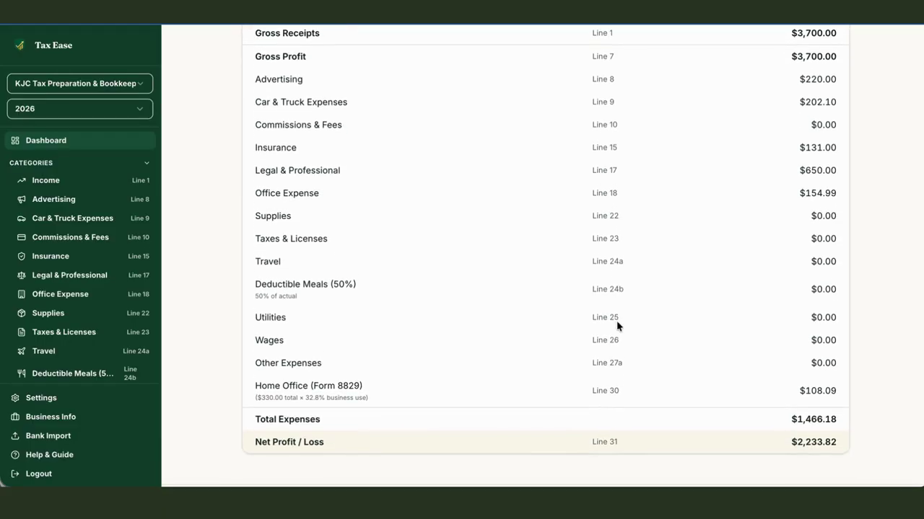
pyautogui.scroll(-1, 616, 321)
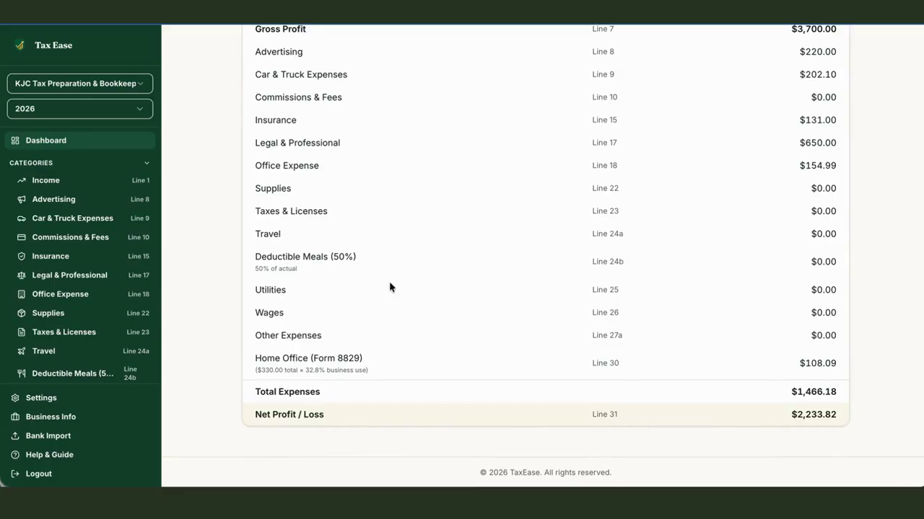
pyautogui.scroll(-4, 91, 331)
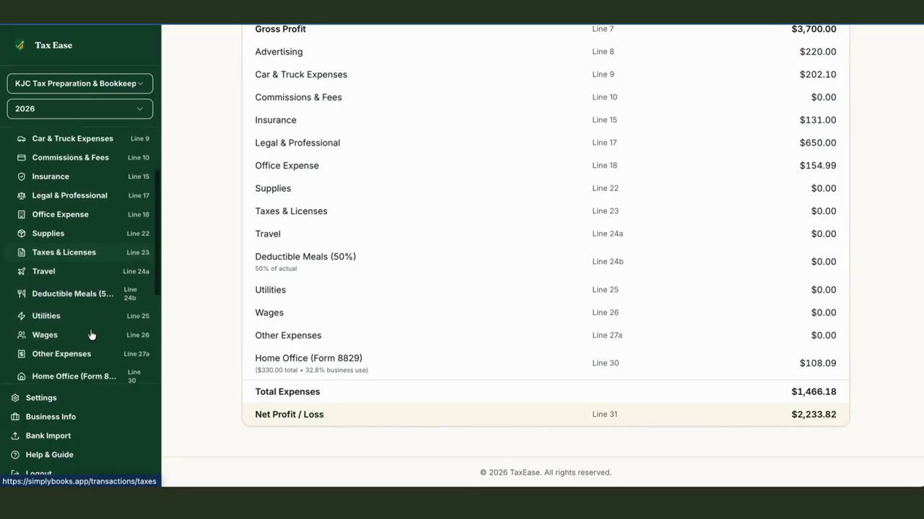
pyautogui.scroll(-3, 91, 334)
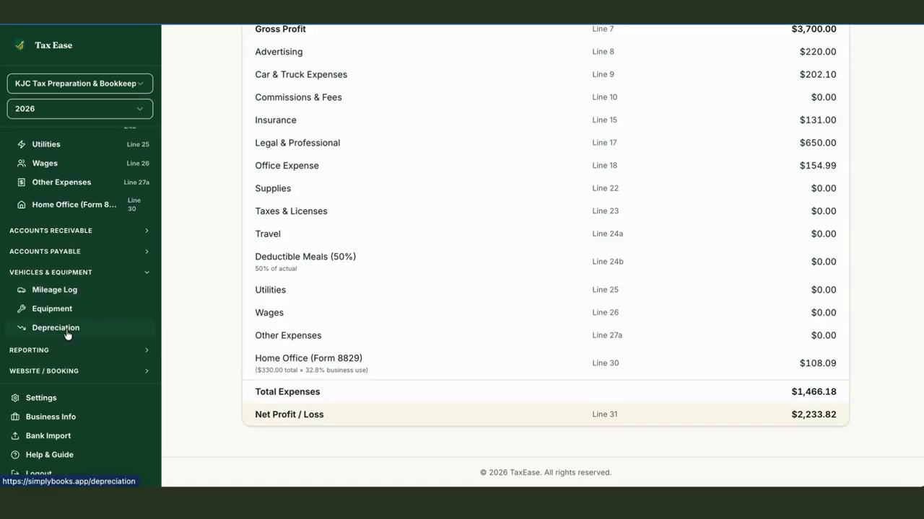
# - Reopen the Depreciation Schedule from Vehicles & Equipment and expand the Reporting list
pyautogui.click(67, 334)
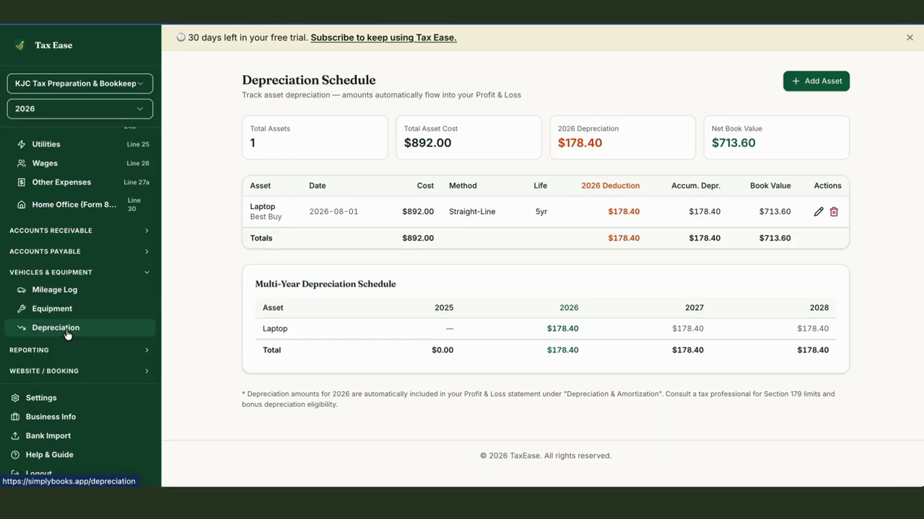
pyautogui.click(25, 351)
pyautogui.scroll(-1, 25, 353)
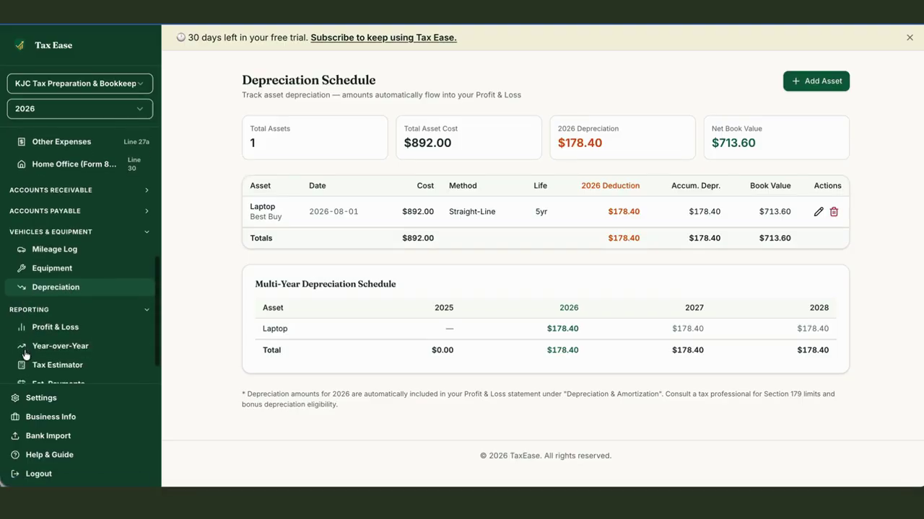
# - Open the 2026 Profit & Loss report and inspect the Home Office and Office Expense transactions
pyautogui.click(46, 330)
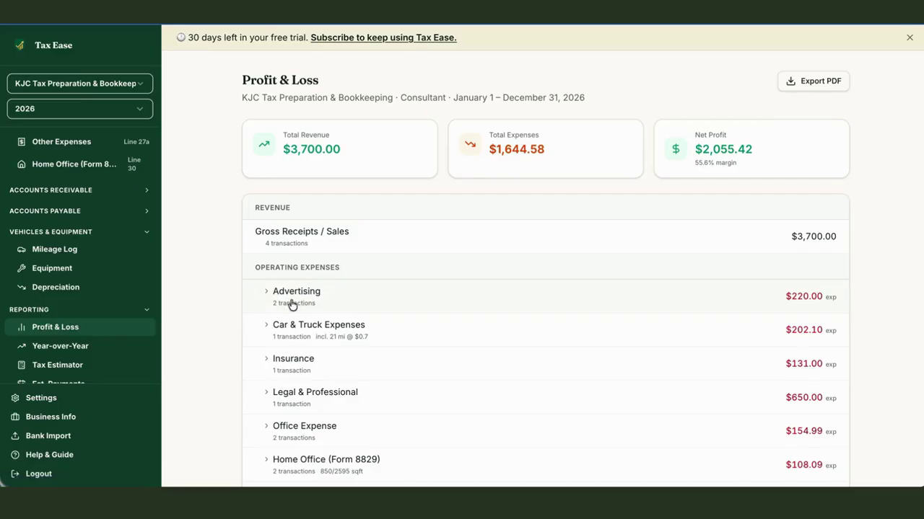
pyautogui.scroll(-3, 201, 292)
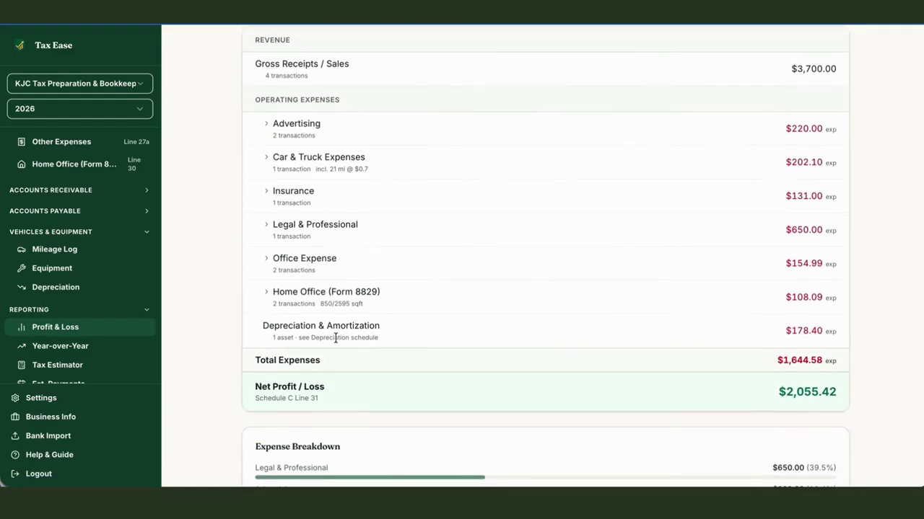
pyautogui.click(266, 294)
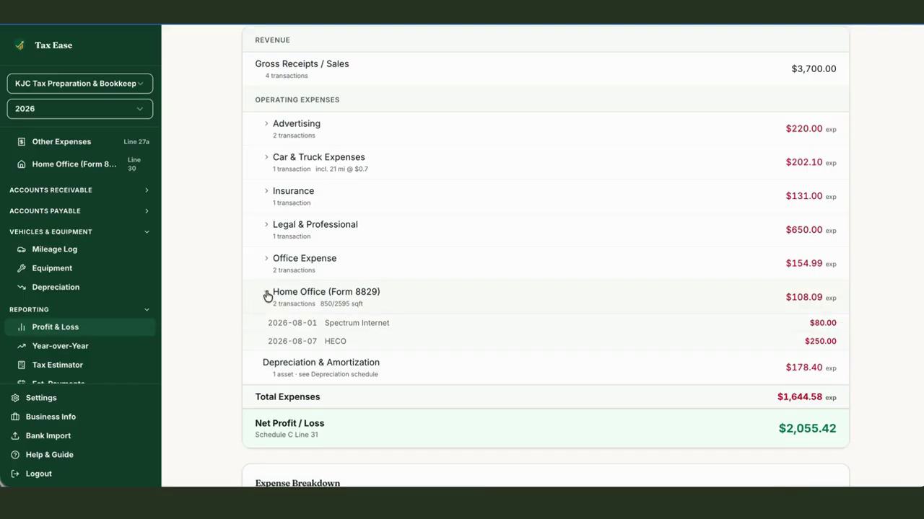
pyautogui.click(266, 295)
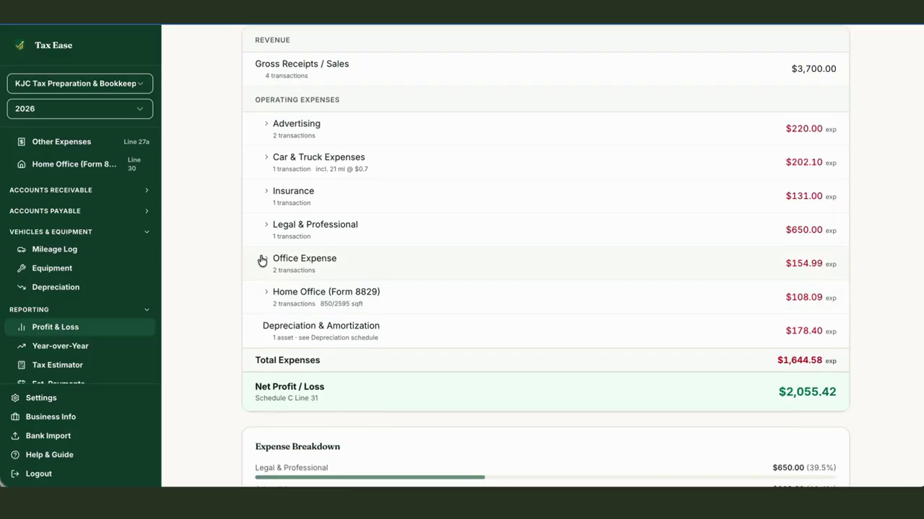
pyautogui.click(264, 261)
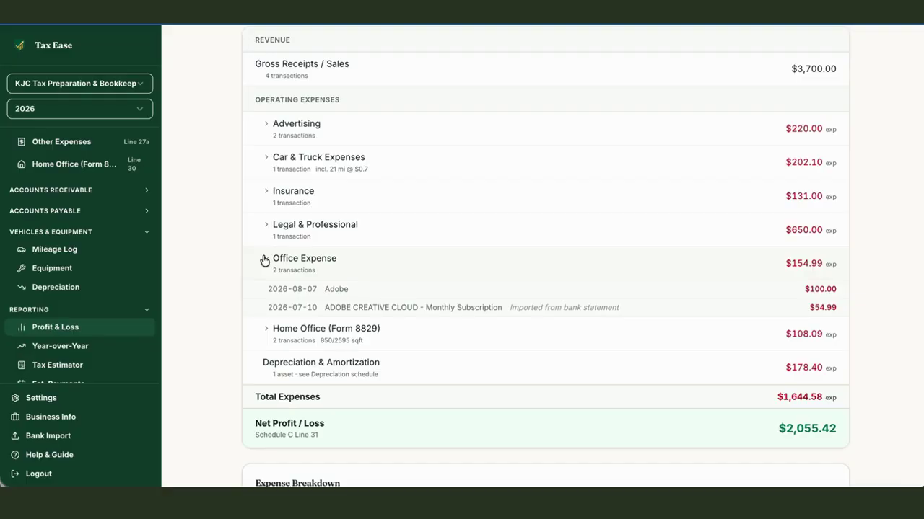
pyautogui.click(264, 261)
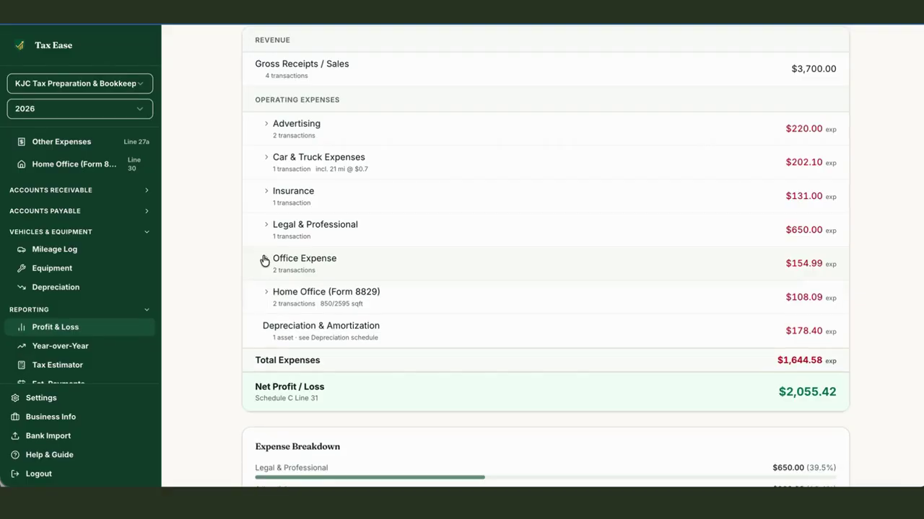
# - Inspect the Legal & Professional transaction and look over the $1,644.58 total expenses
pyautogui.click(267, 228)
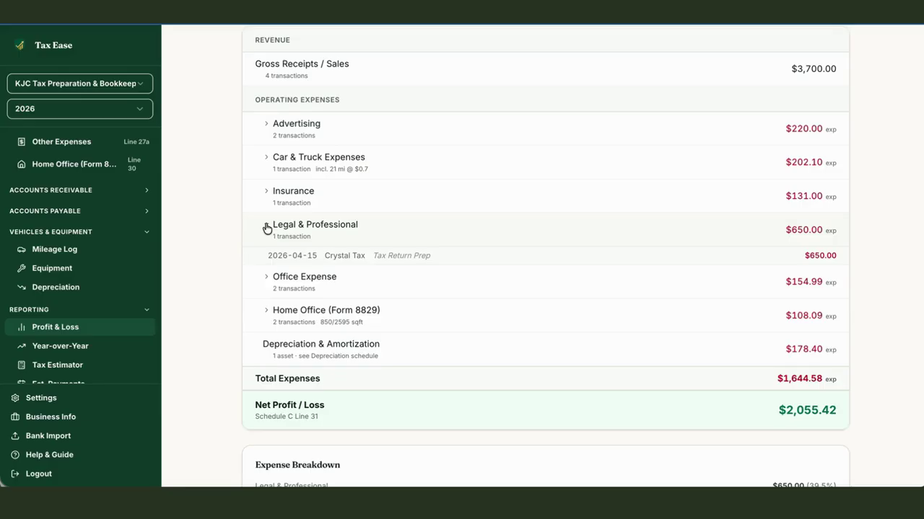
pyautogui.click(266, 228)
pyautogui.scroll(1, 266, 228)
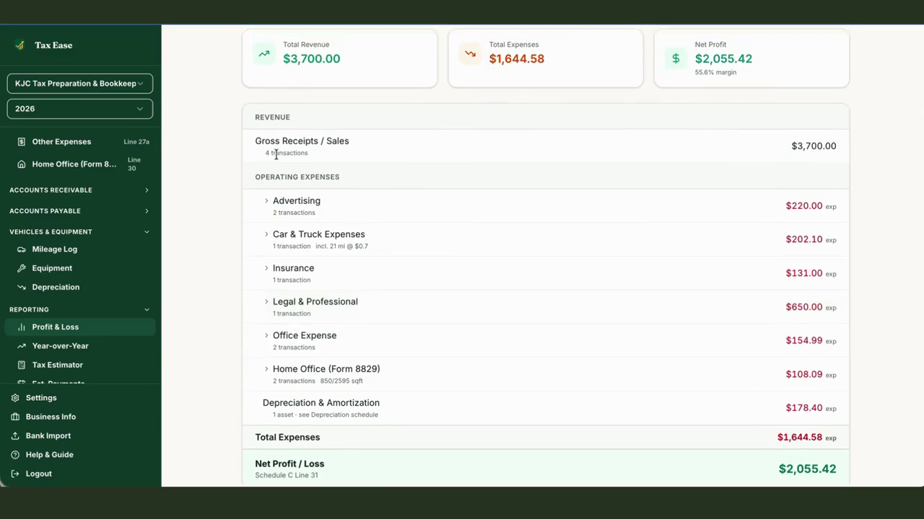
pyautogui.scroll(-2, 276, 153)
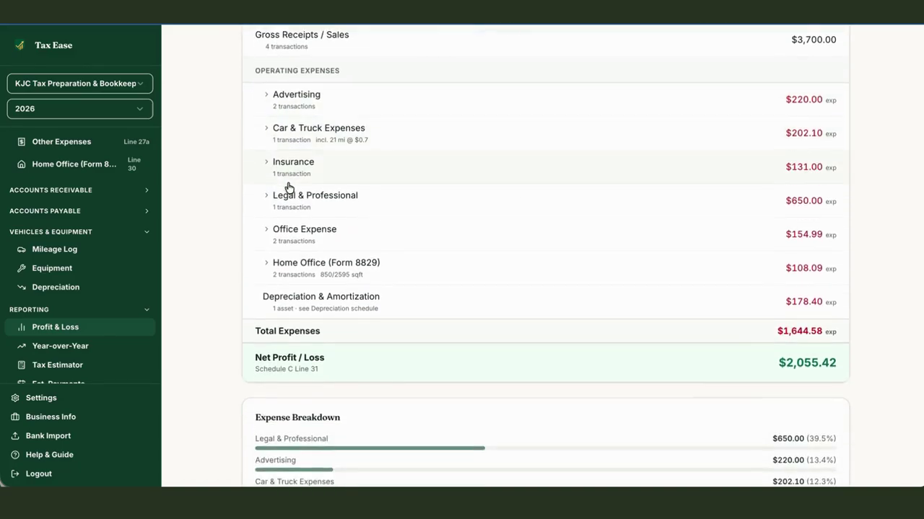
pyautogui.scroll(-2, 288, 188)
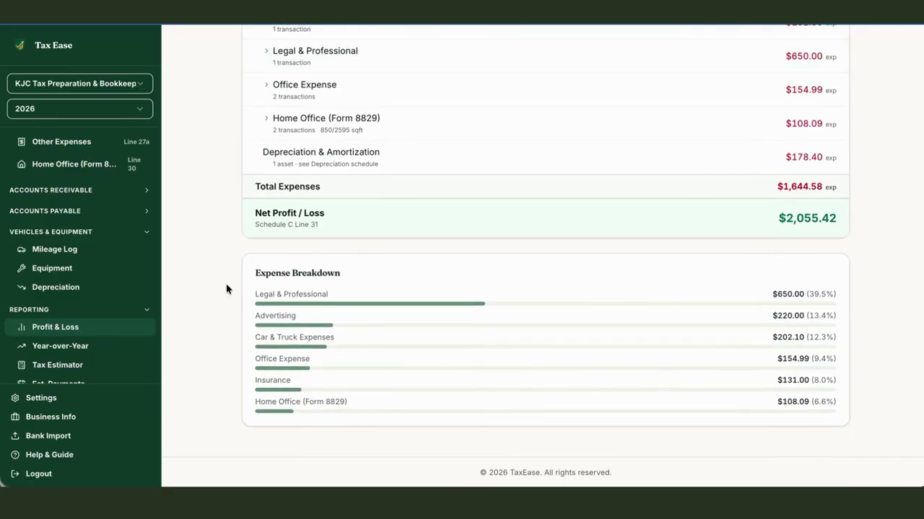
pyautogui.scroll(5, 226, 289)
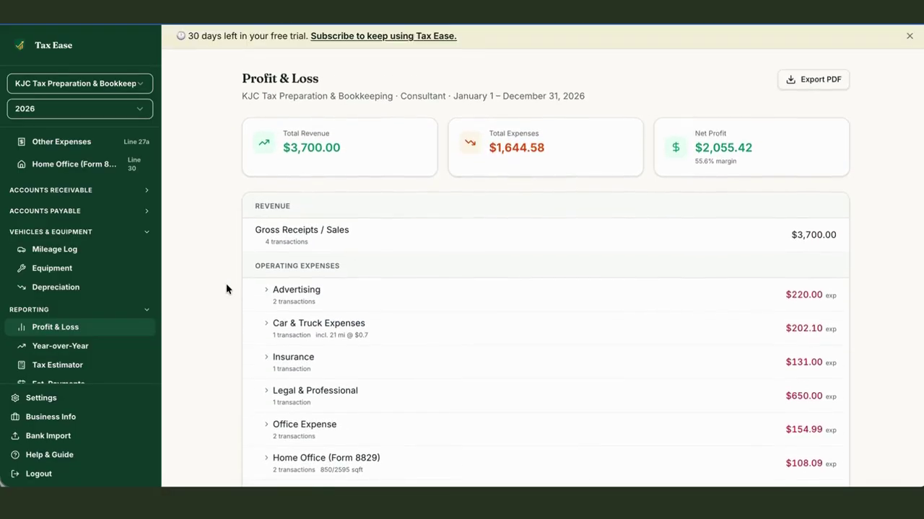
pyautogui.click(77, 349)
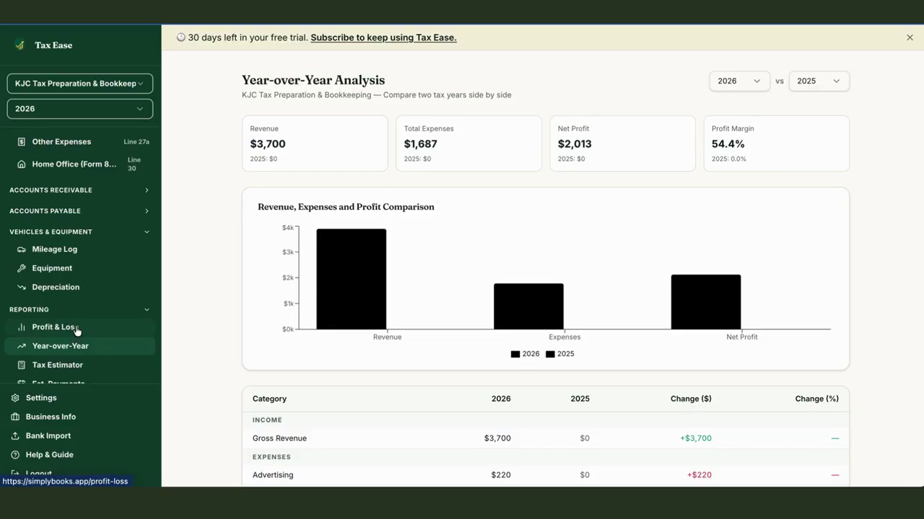
pyautogui.click(77, 330)
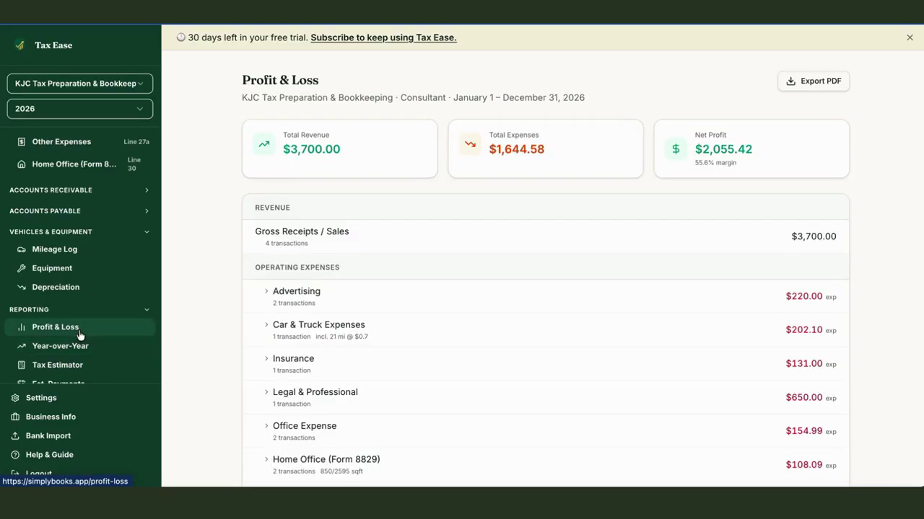